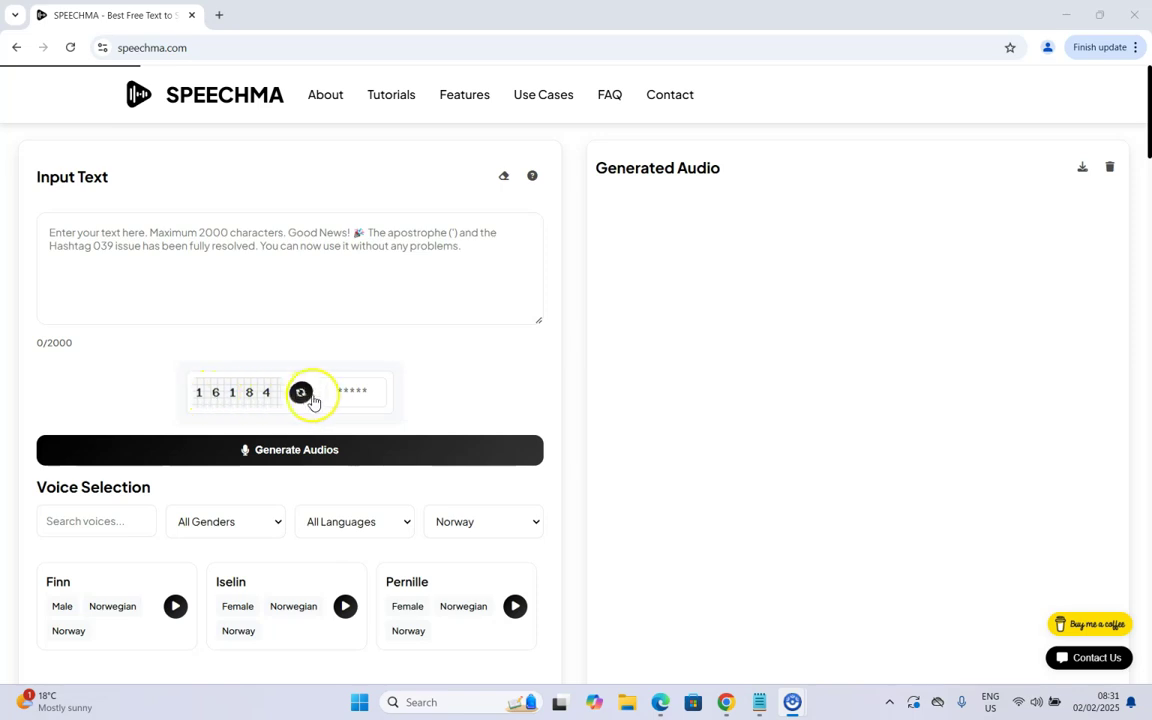
Change the country filter from Norway to All Country
{"action": "scroll", "coordinate": [300, 440], "scroll_direction": "down", "scroll_amount": 1}
{"action": "scroll", "coordinate": [303, 437], "scroll_direction": "down", "scroll_amount": 1}
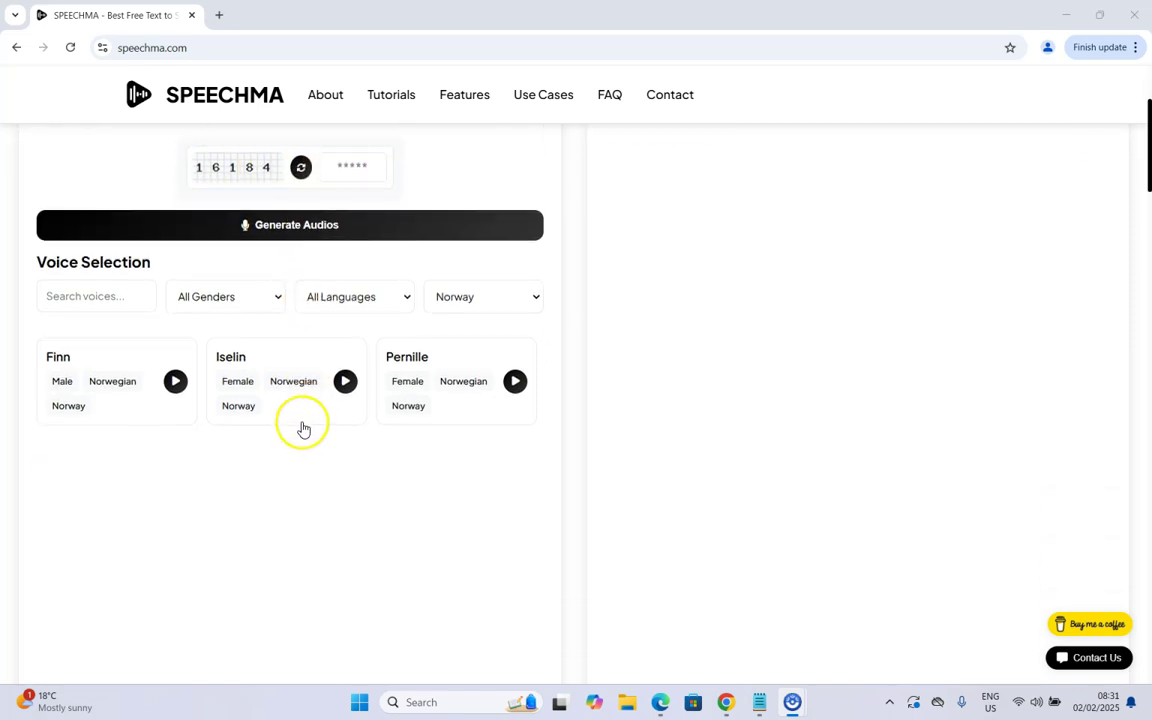
{"action": "left_click", "coordinate": [278, 300]}
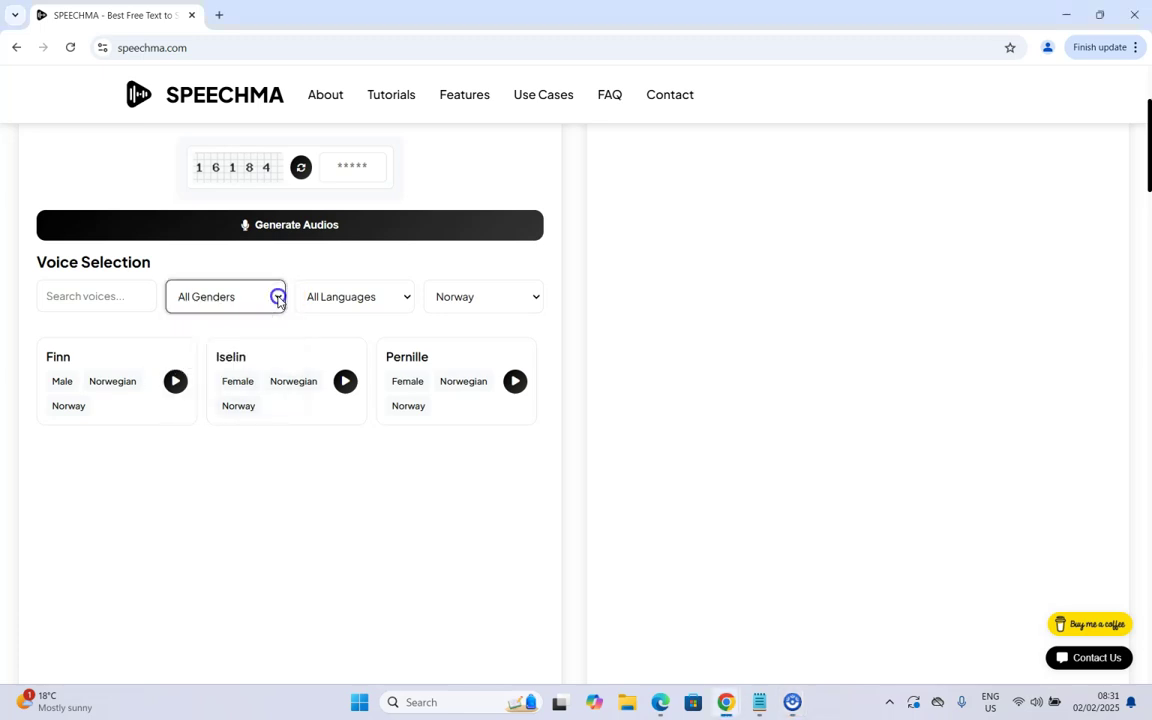
{"action": "left_click", "coordinate": [529, 298]}
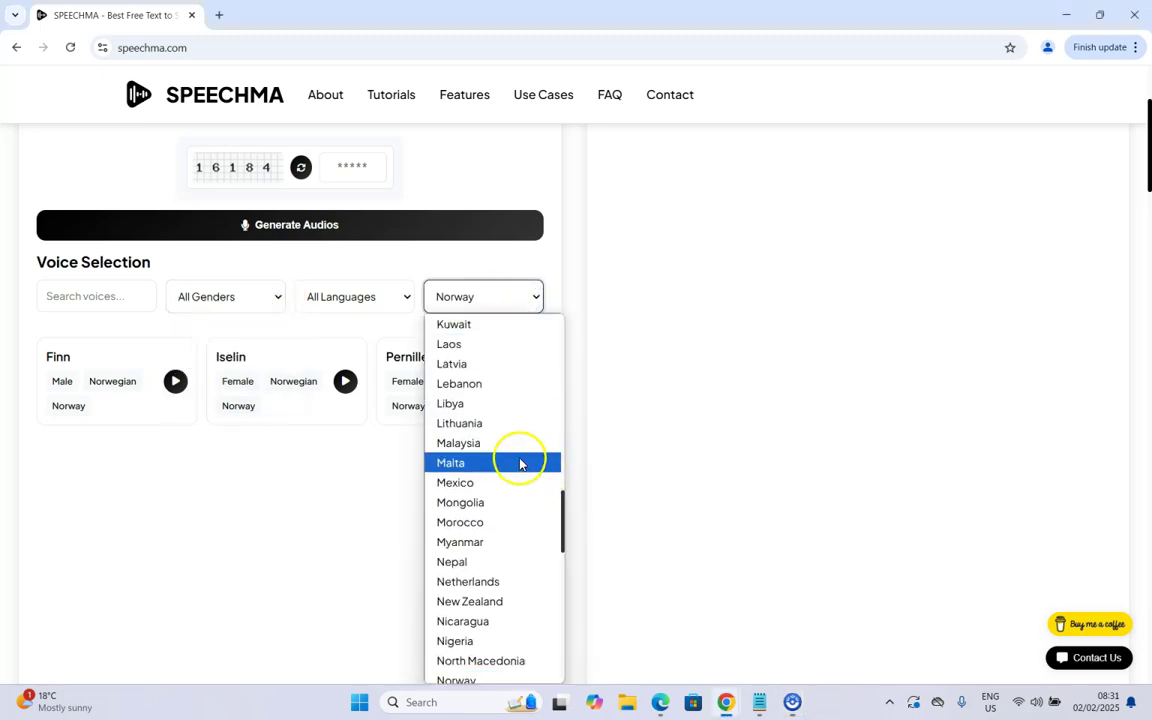
{"action": "scroll", "coordinate": [519, 460], "scroll_direction": "up", "scroll_amount": 15}
{"action": "left_click", "coordinate": [496, 322]}
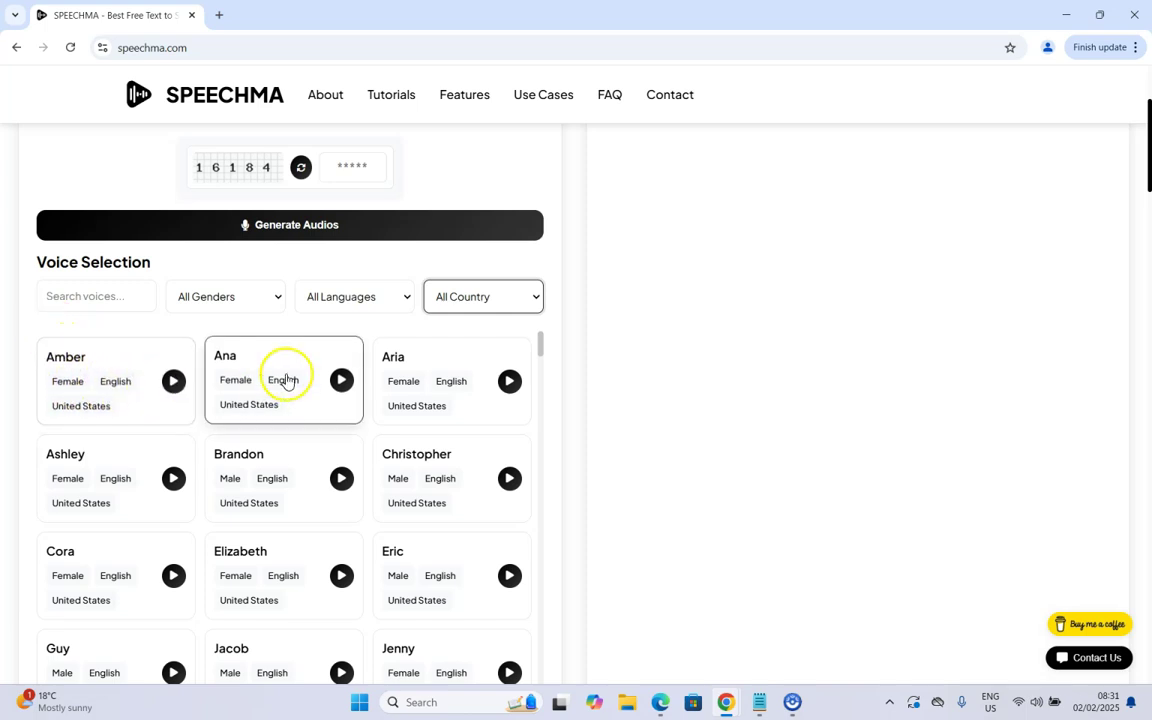
Scroll down through the all-country voice grid and back to the top
{"action": "scroll", "coordinate": [268, 395], "scroll_direction": "down", "scroll_amount": 1}
{"action": "scroll", "coordinate": [257, 411], "scroll_direction": "down", "scroll_amount": 2}
{"action": "scroll", "coordinate": [257, 411], "scroll_direction": "down", "scroll_amount": 1}
{"action": "scroll", "coordinate": [257, 411], "scroll_direction": "down", "scroll_amount": 1}
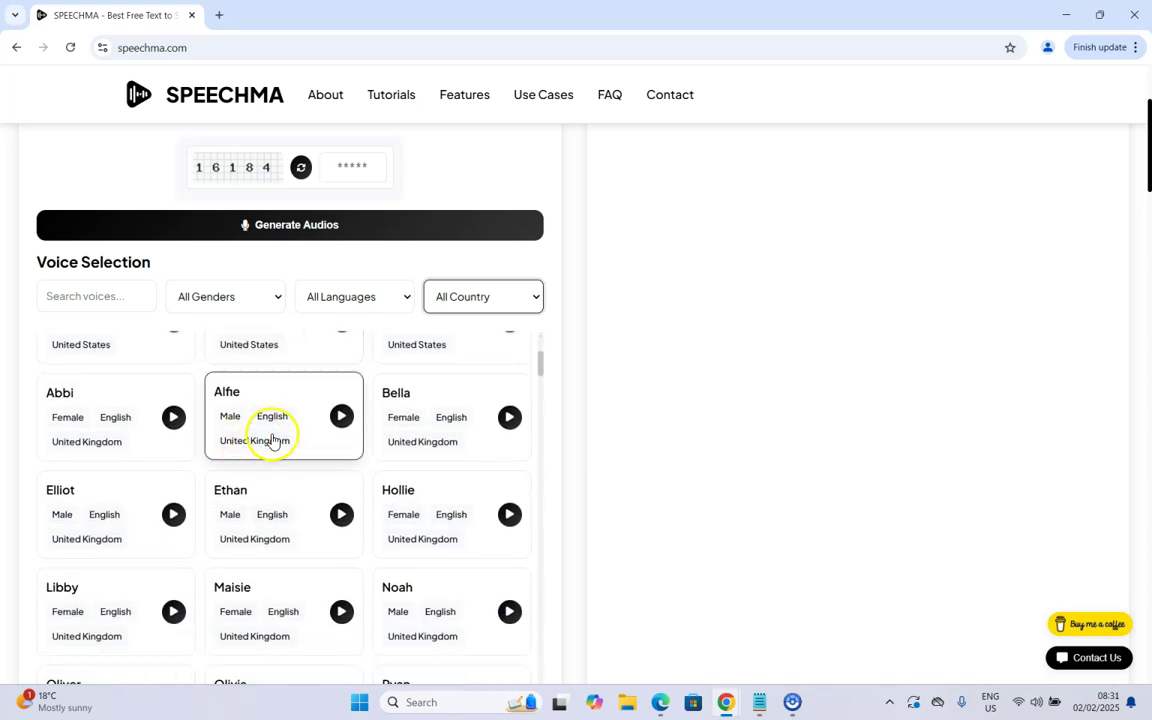
{"action": "scroll", "coordinate": [268, 440], "scroll_direction": "down", "scroll_amount": 3}
{"action": "scroll", "coordinate": [268, 440], "scroll_direction": "down", "scroll_amount": 2}
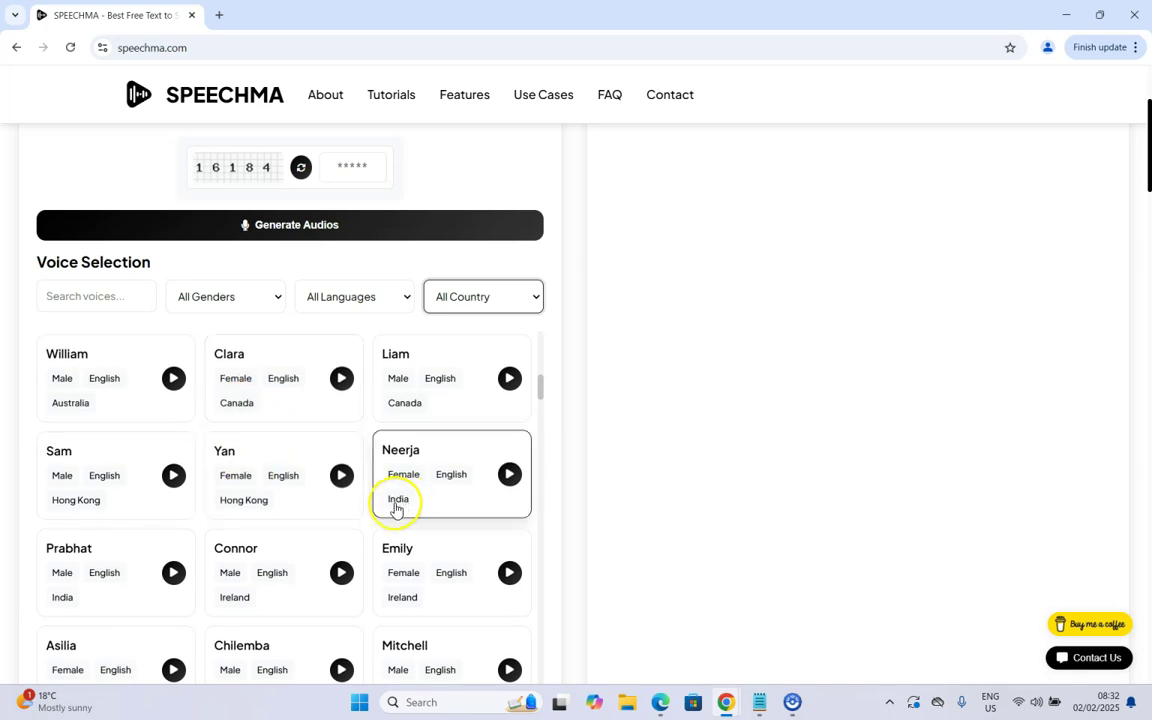
{"action": "scroll", "coordinate": [288, 585], "scroll_direction": "down", "scroll_amount": 1}
{"action": "scroll", "coordinate": [288, 585], "scroll_direction": "down", "scroll_amount": 3}
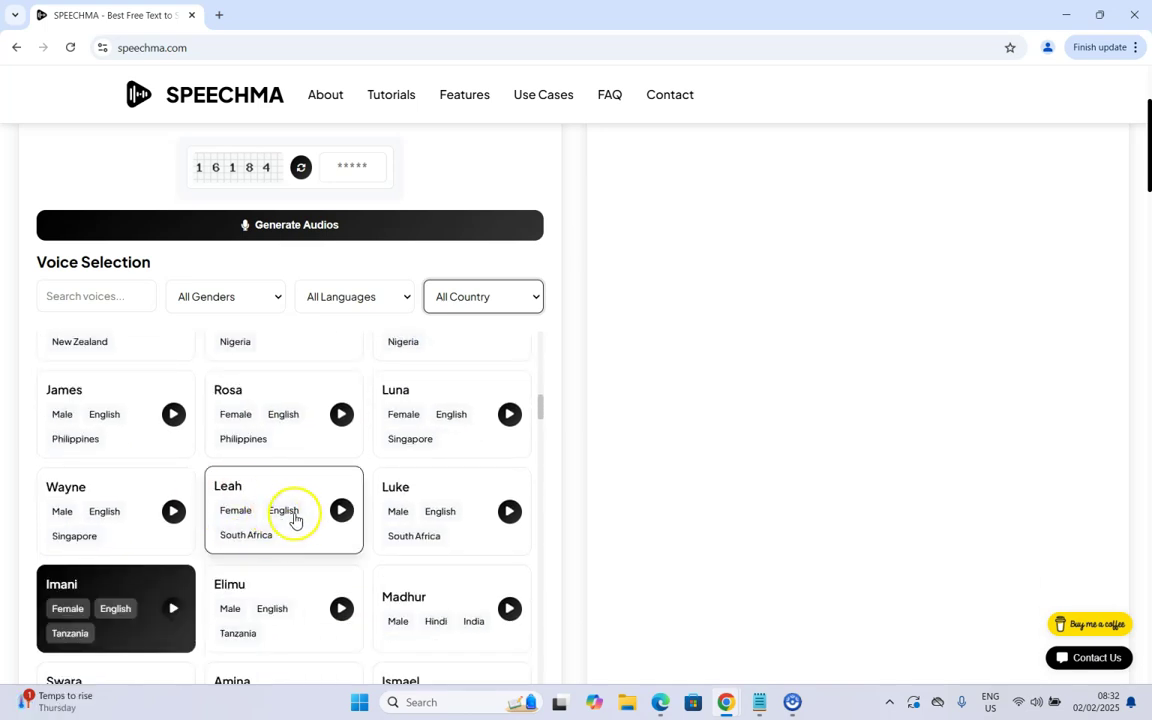
{"action": "scroll", "coordinate": [296, 509], "scroll_direction": "down", "scroll_amount": 2}
{"action": "scroll", "coordinate": [309, 500], "scroll_direction": "down", "scroll_amount": 2}
{"action": "scroll", "coordinate": [300, 494], "scroll_direction": "down", "scroll_amount": 2}
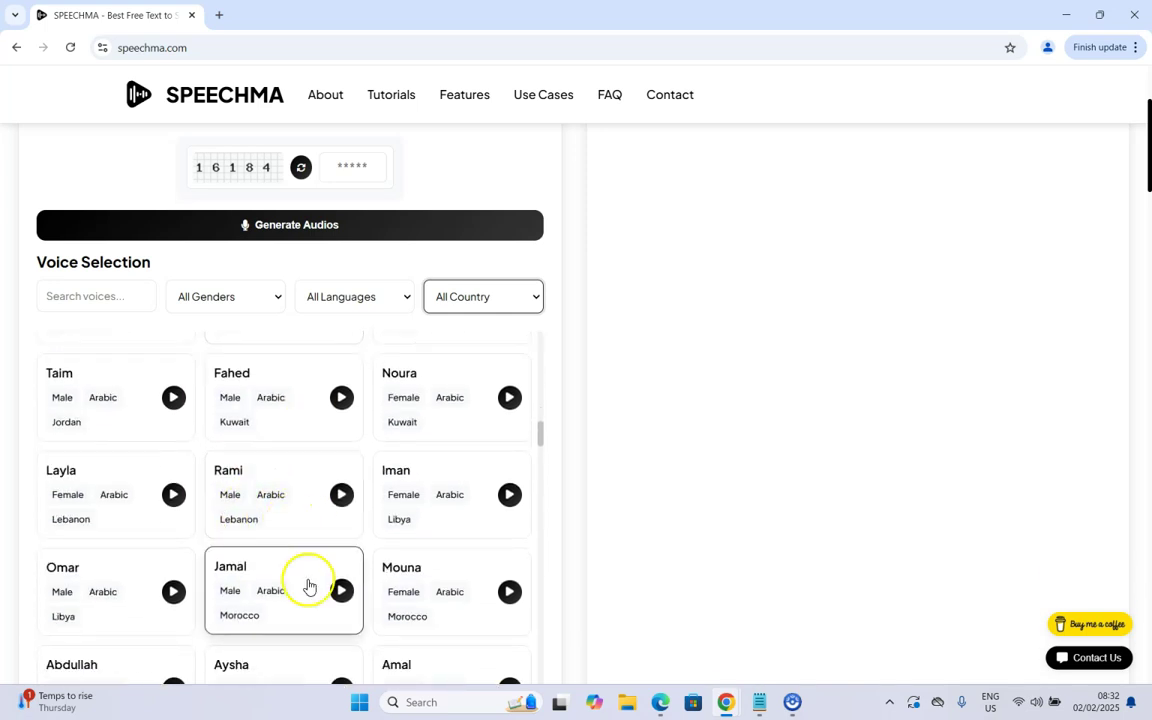
{"action": "scroll", "coordinate": [306, 586], "scroll_direction": "up", "scroll_amount": 1}
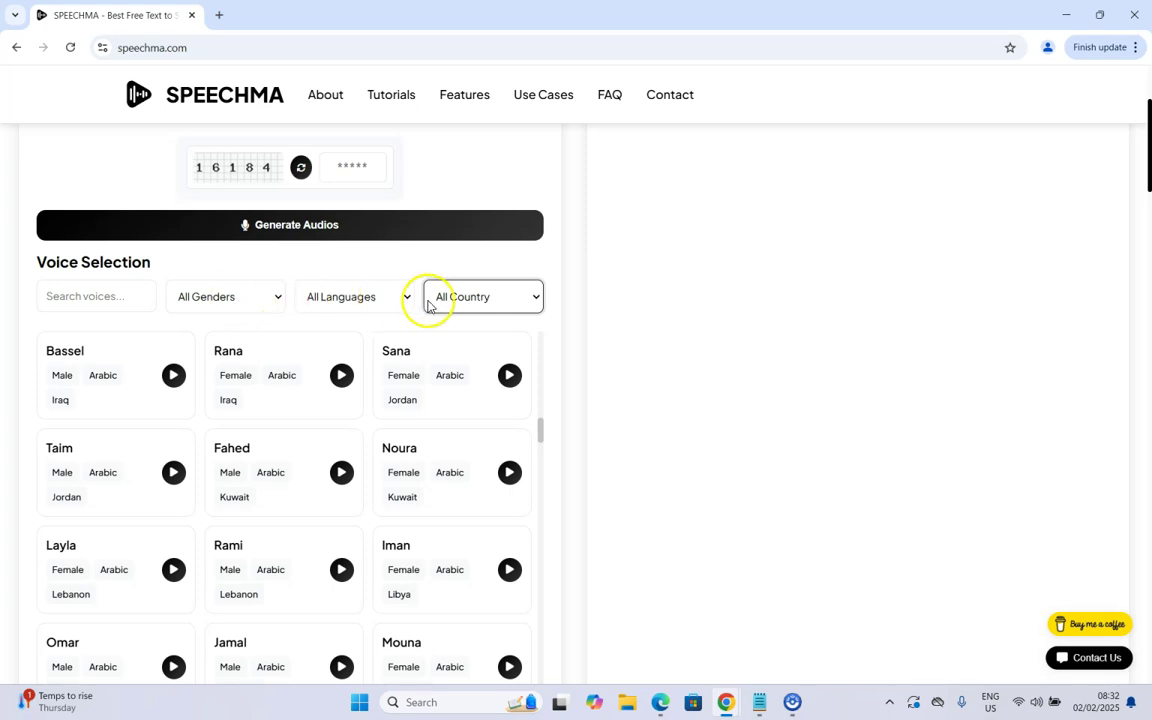
{"action": "scroll", "coordinate": [296, 393], "scroll_direction": "up", "scroll_amount": 4}
{"action": "scroll", "coordinate": [296, 393], "scroll_direction": "up", "scroll_amount": 2}
{"action": "scroll", "coordinate": [296, 396], "scroll_direction": "up", "scroll_amount": 2}
{"action": "scroll", "coordinate": [310, 380], "scroll_direction": "up", "scroll_amount": 3}
{"action": "scroll", "coordinate": [324, 360], "scroll_direction": "up", "scroll_amount": 2}
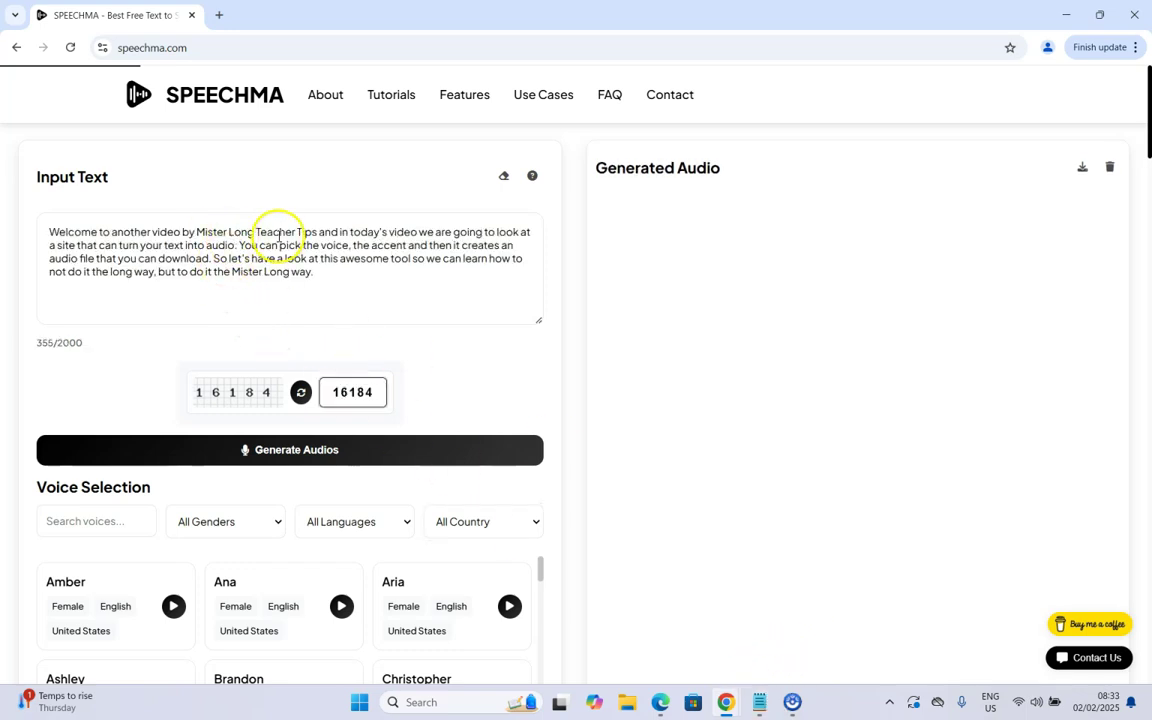
Select Brandon, the US English male voice, and preview his sample
{"action": "scroll", "coordinate": [228, 348], "scroll_direction": "down", "scroll_amount": 2}
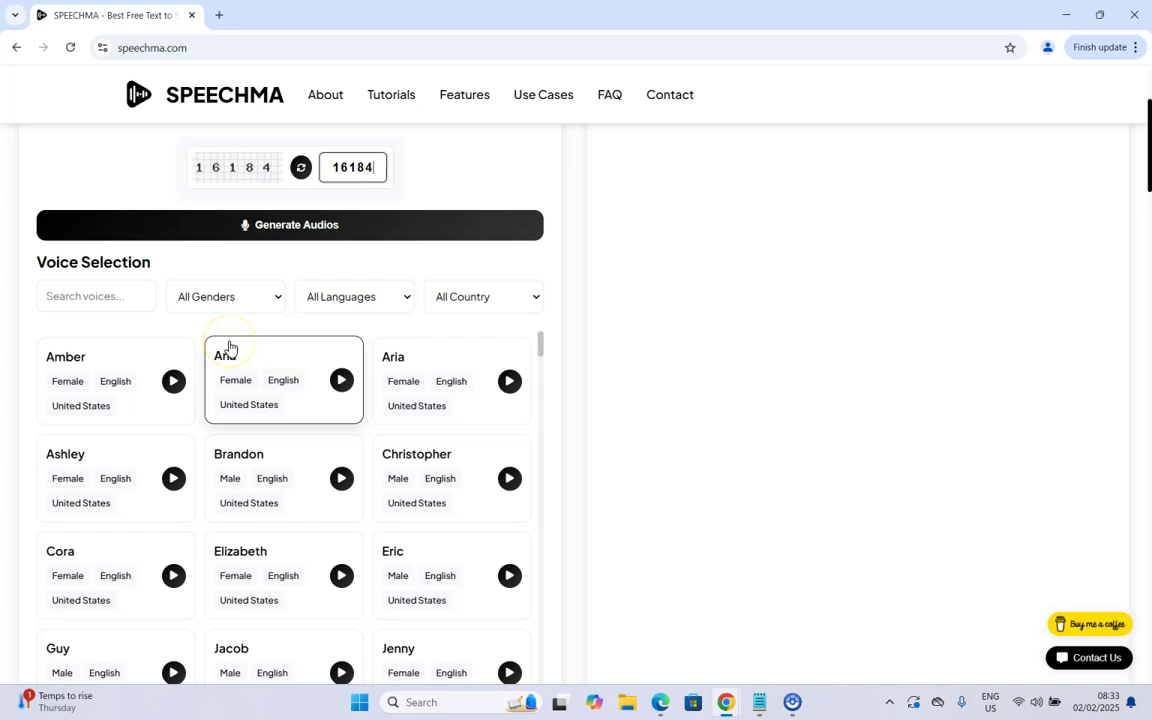
{"action": "left_click", "coordinate": [275, 464]}
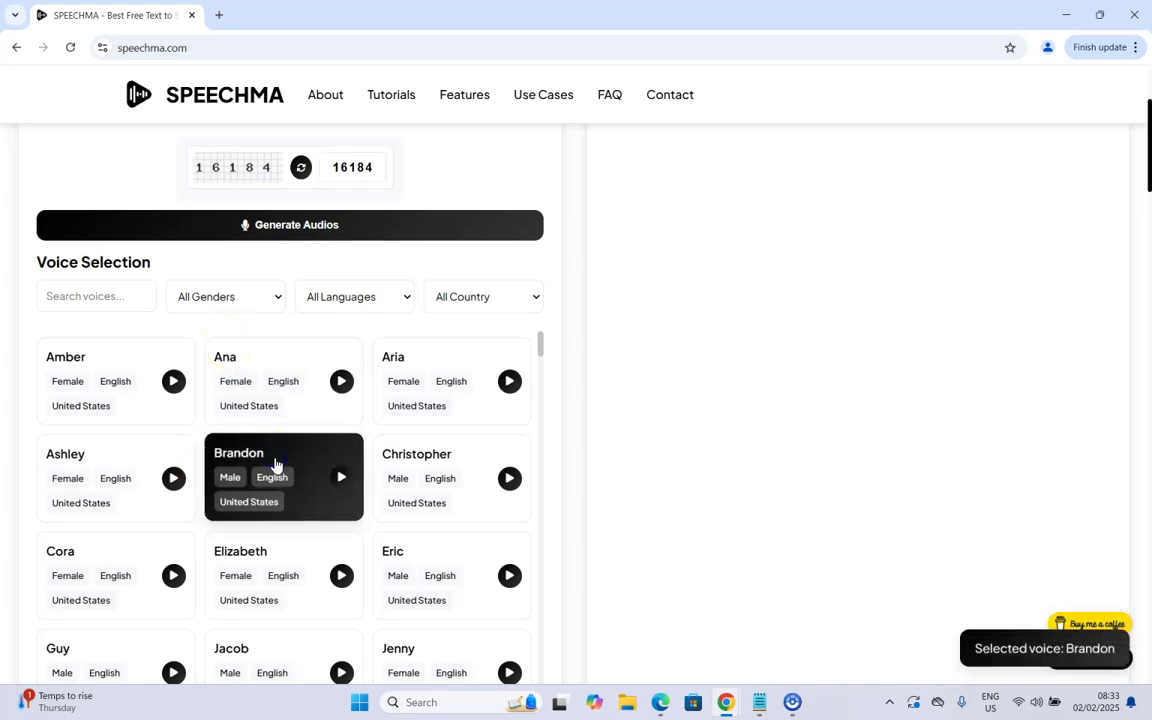
{"action": "left_click", "coordinate": [341, 478]}
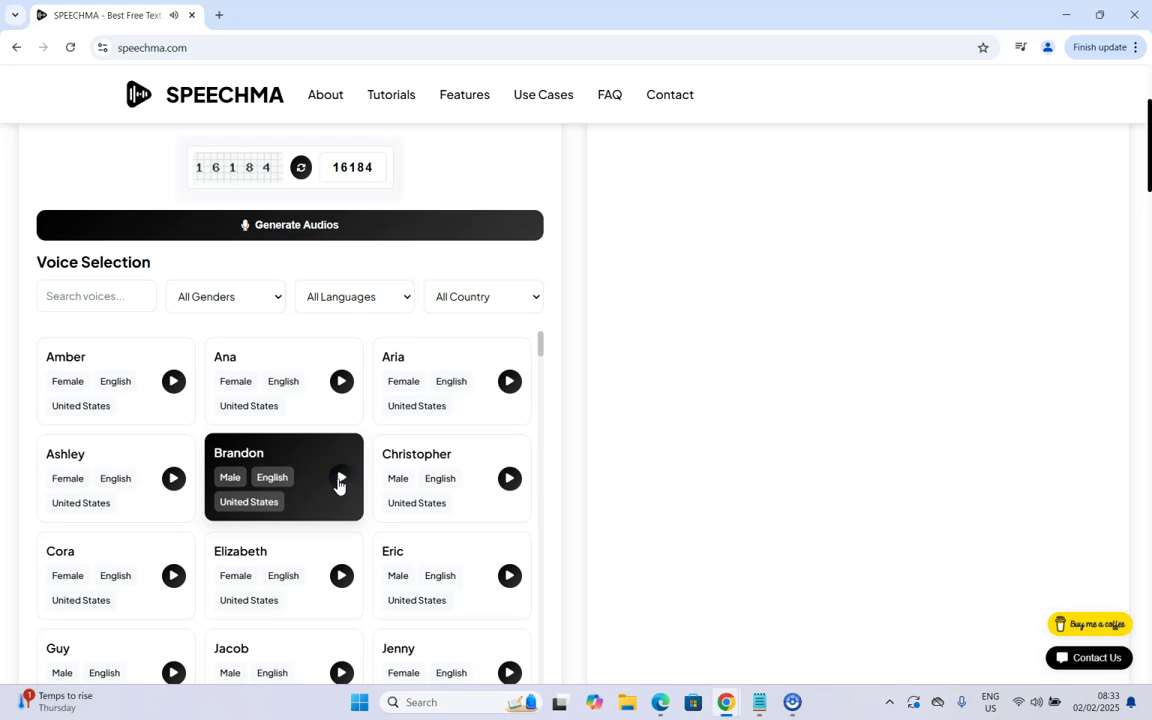
{"action": "scroll", "coordinate": [294, 469], "scroll_direction": "up", "scroll_amount": 2}
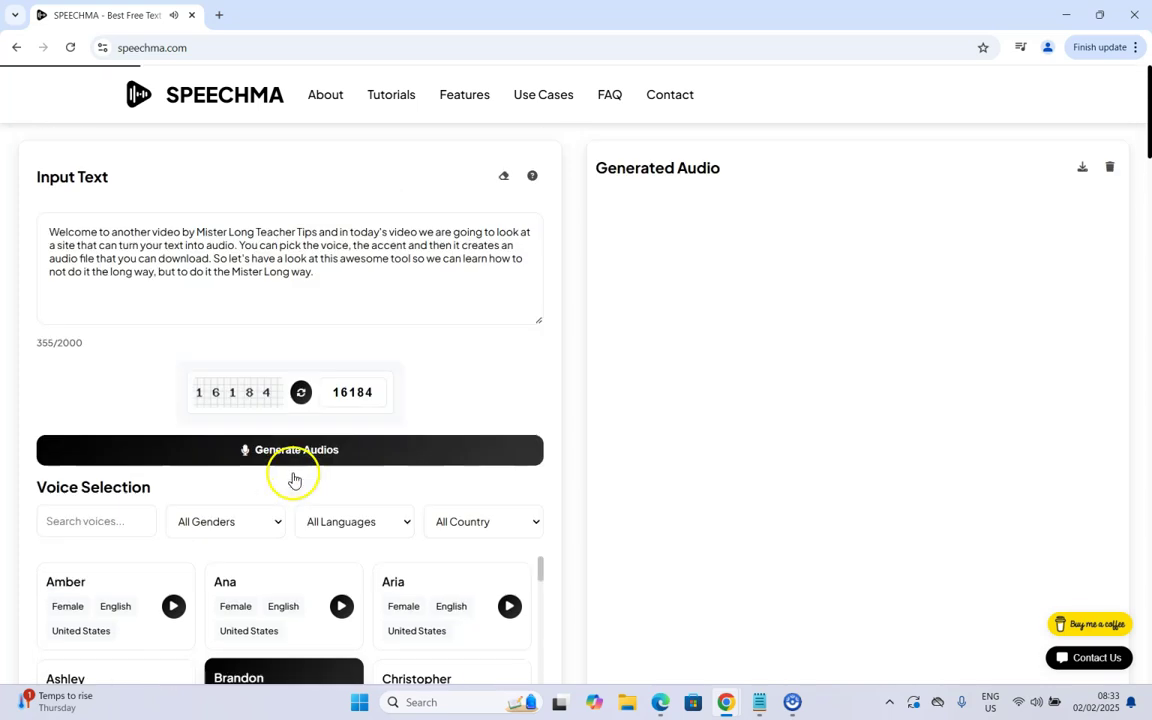
Generate the Brandon clip after re-entering captcha 64, then play and pause it
{"action": "left_click", "coordinate": [340, 455]}
{"action": "type", "text": "64996"}
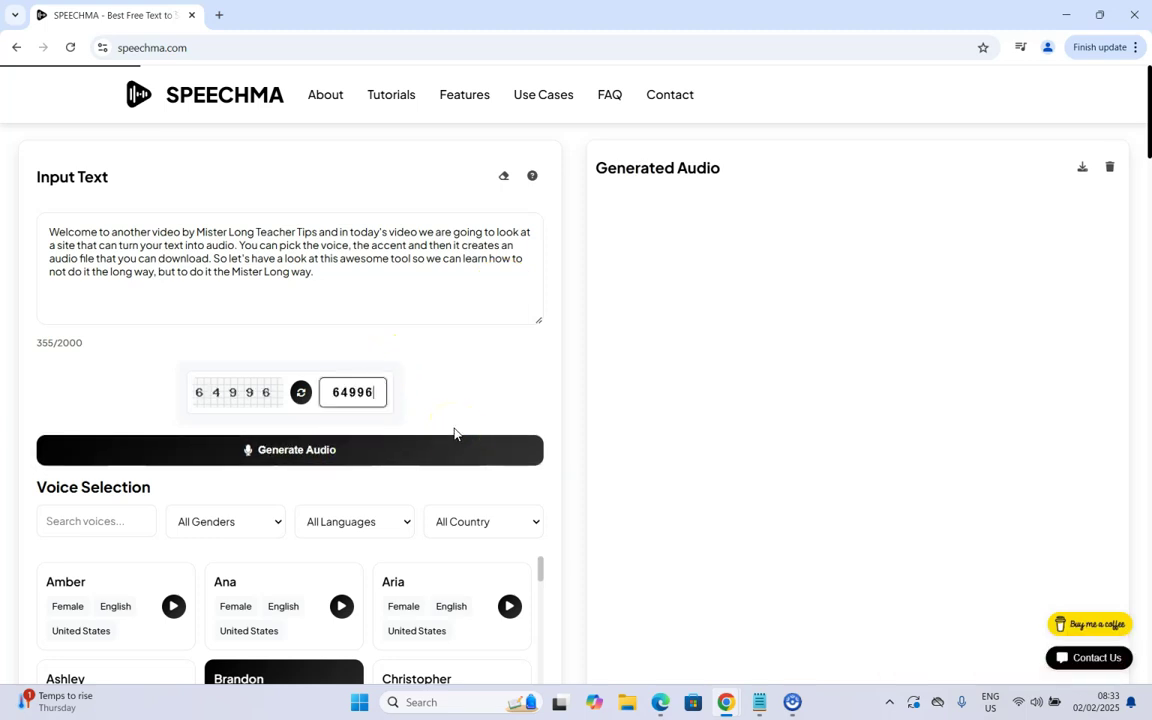
{"action": "left_click", "coordinate": [298, 452]}
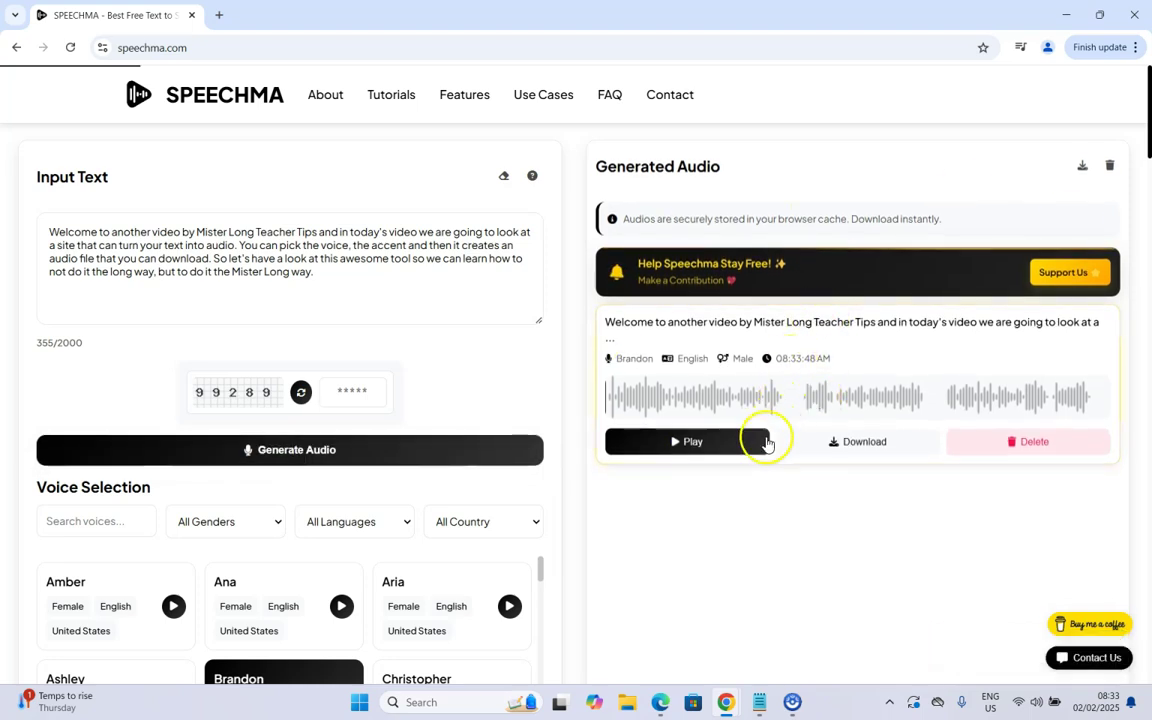
{"action": "left_click", "coordinate": [710, 443]}
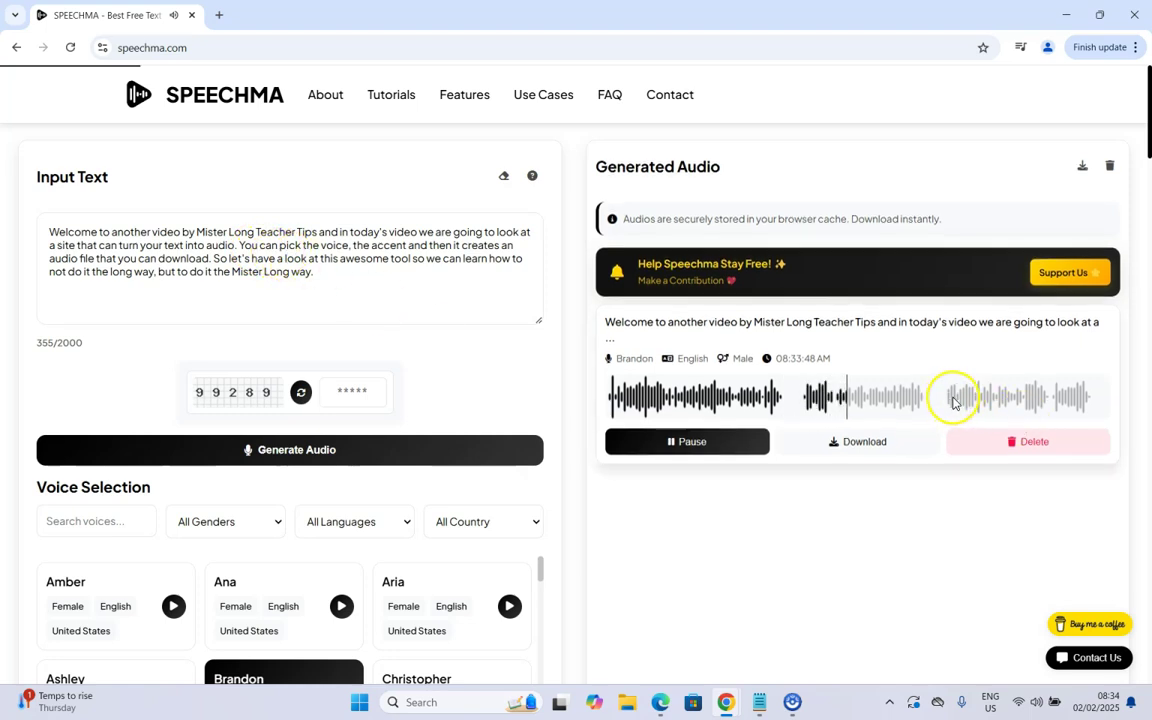
{"action": "left_click", "coordinate": [688, 441]}
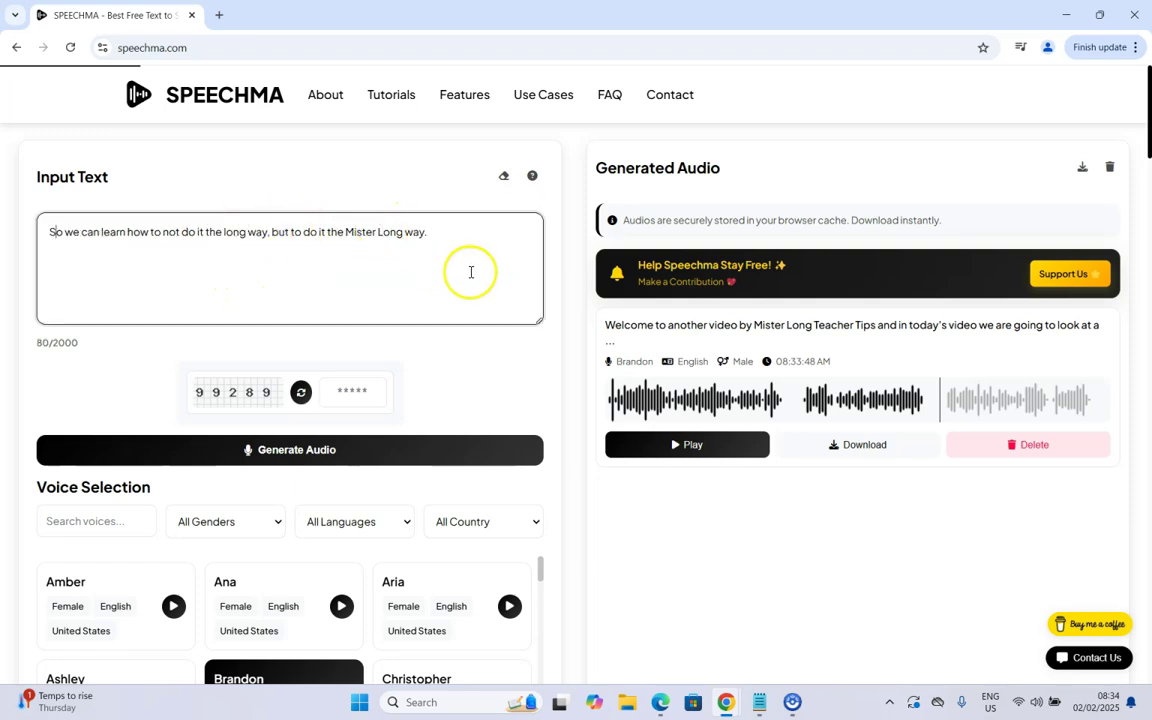
Narrow the voice list to South Africa only
{"action": "scroll", "coordinate": [496, 288], "scroll_direction": "down", "scroll_amount": 3}
{"action": "scroll", "coordinate": [319, 334], "scroll_direction": "up", "scroll_amount": 2}
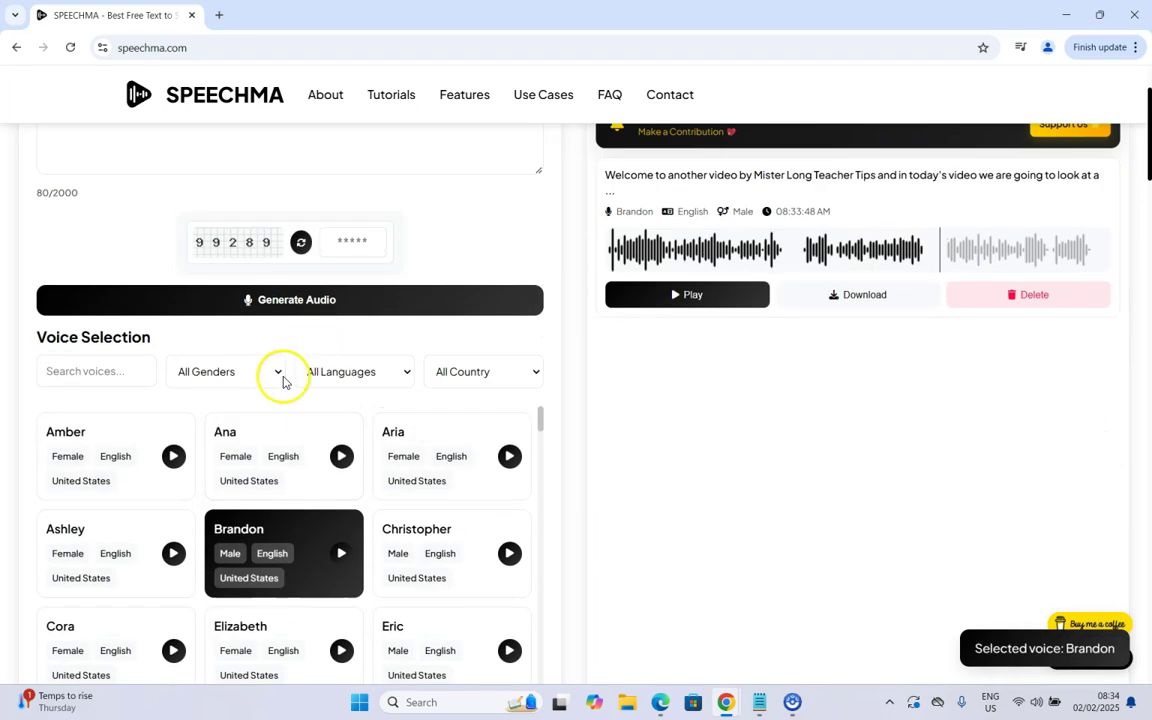
{"action": "left_click", "coordinate": [534, 368]}
{"action": "scroll", "coordinate": [488, 167], "scroll_direction": "down", "scroll_amount": 5}
{"action": "scroll", "coordinate": [490, 176], "scroll_direction": "down", "scroll_amount": 5}
{"action": "scroll", "coordinate": [488, 175], "scroll_direction": "down", "scroll_amount": 5}
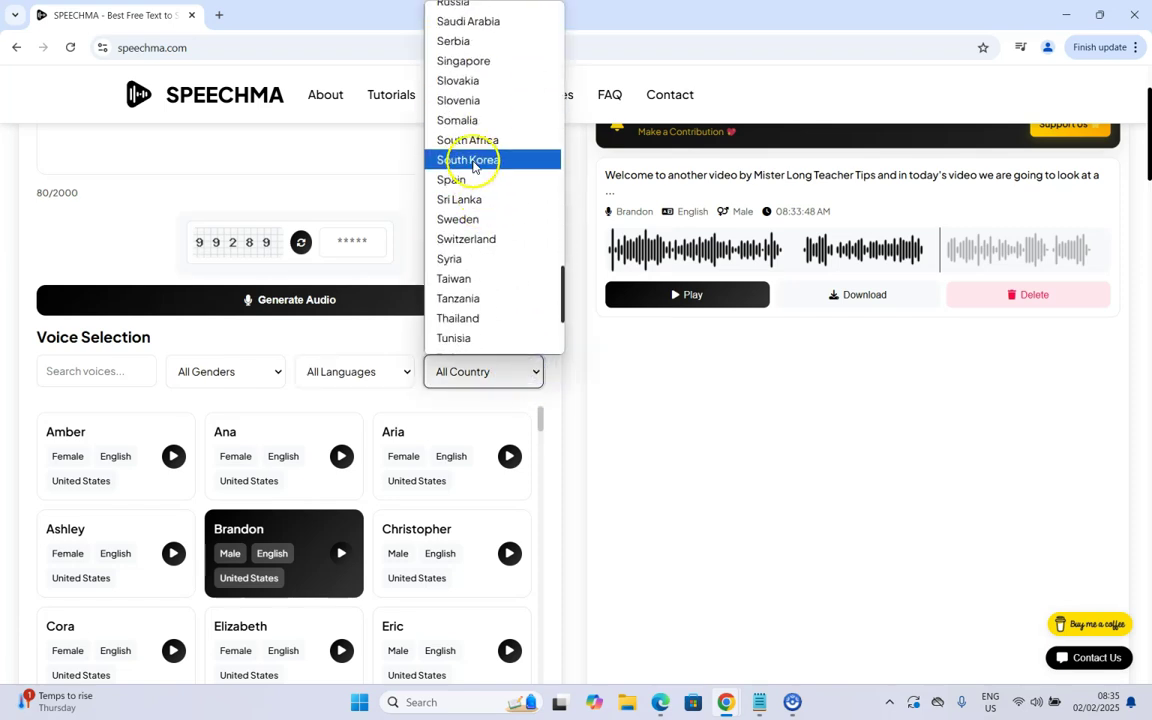
{"action": "left_click", "coordinate": [483, 159]}
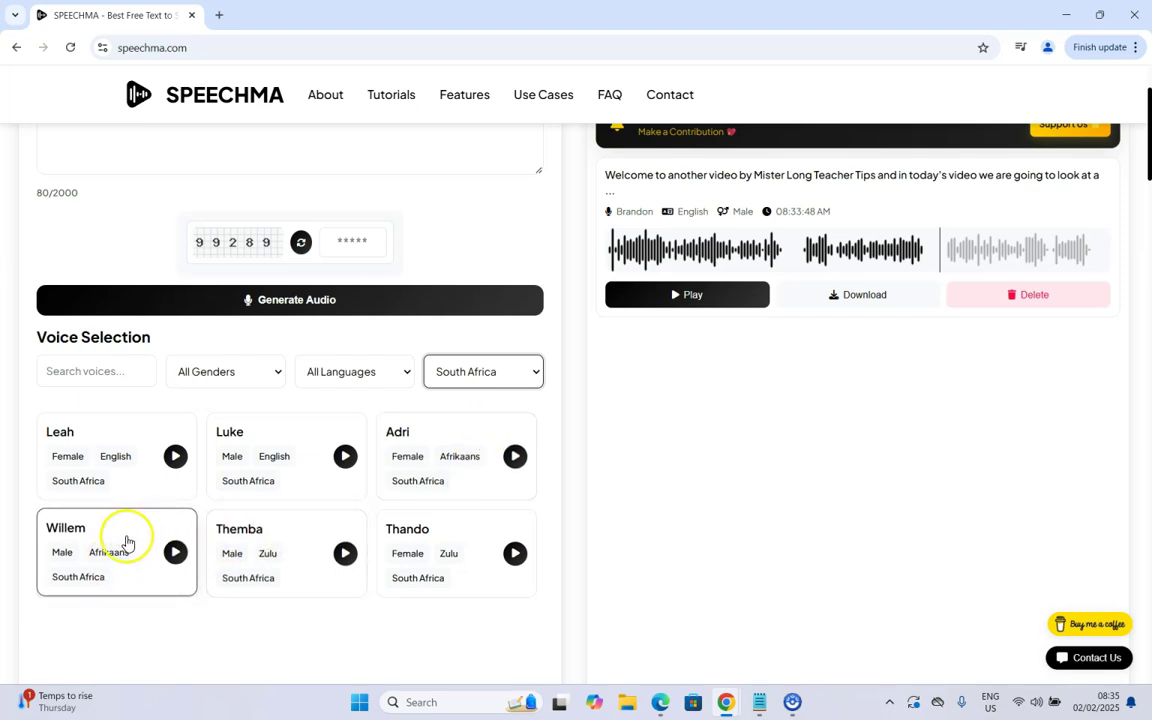
Generate a clip with Willem's Afrikaans male voice using captcha code 99289
{"action": "left_click", "coordinate": [124, 541]}
{"action": "left_click", "coordinate": [343, 236]}
{"action": "type", "text": "99289"}
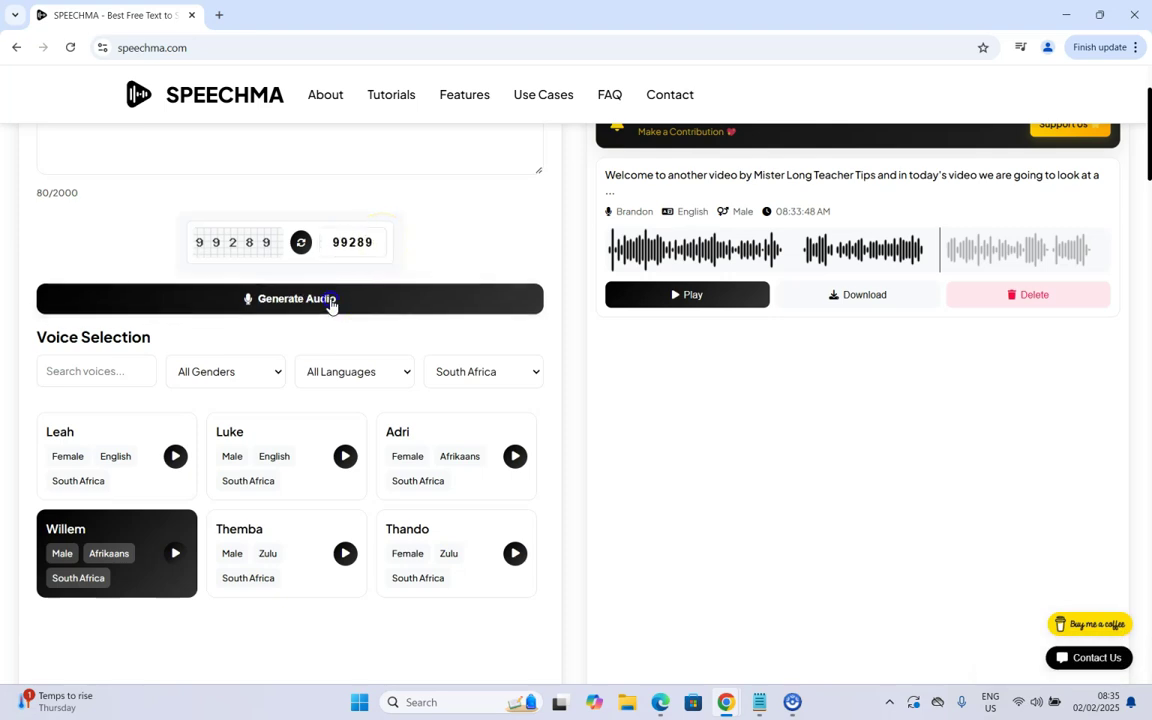
{"action": "left_click", "coordinate": [331, 301]}
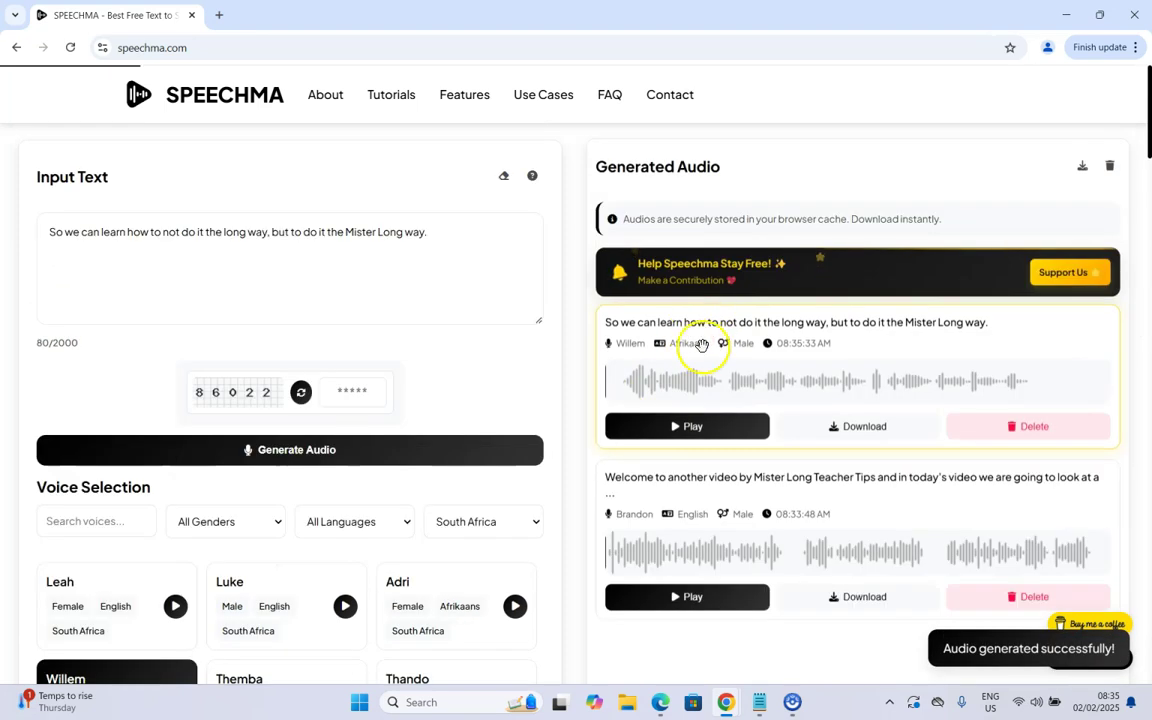
Play the Willem Afrikaans clip from the Generated Audio list to the end
{"action": "left_click", "coordinate": [704, 433]}
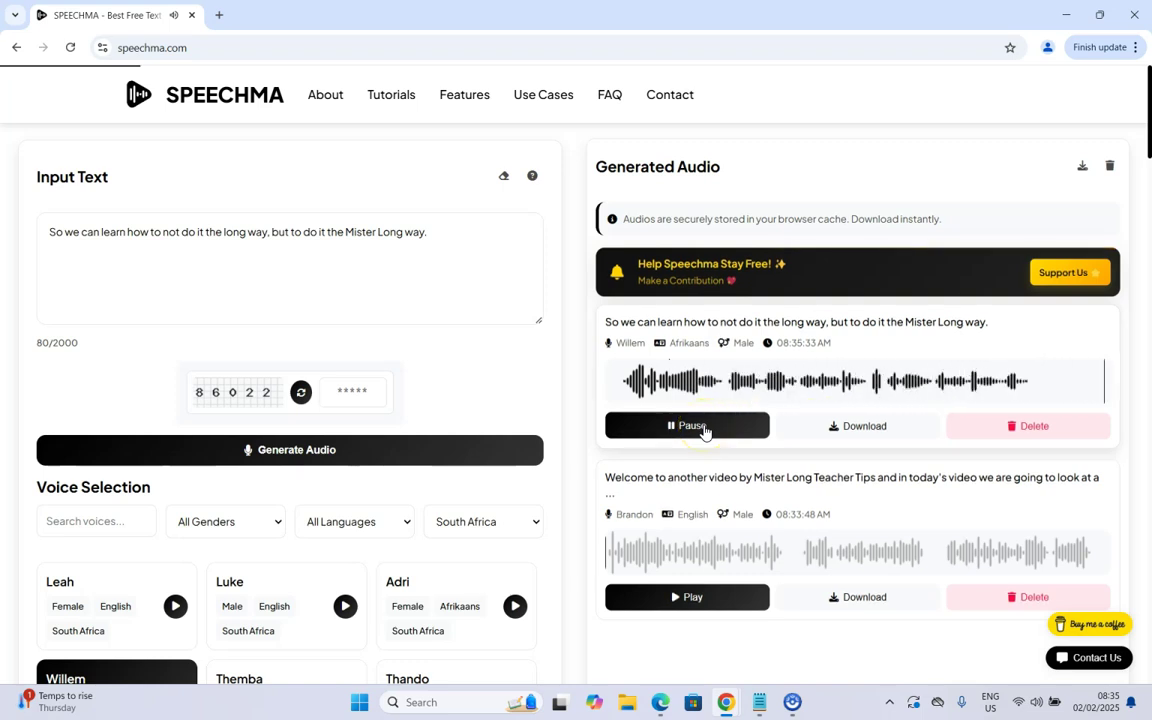
{"action": "scroll", "coordinate": [230, 585], "scroll_direction": "down", "scroll_amount": 3}
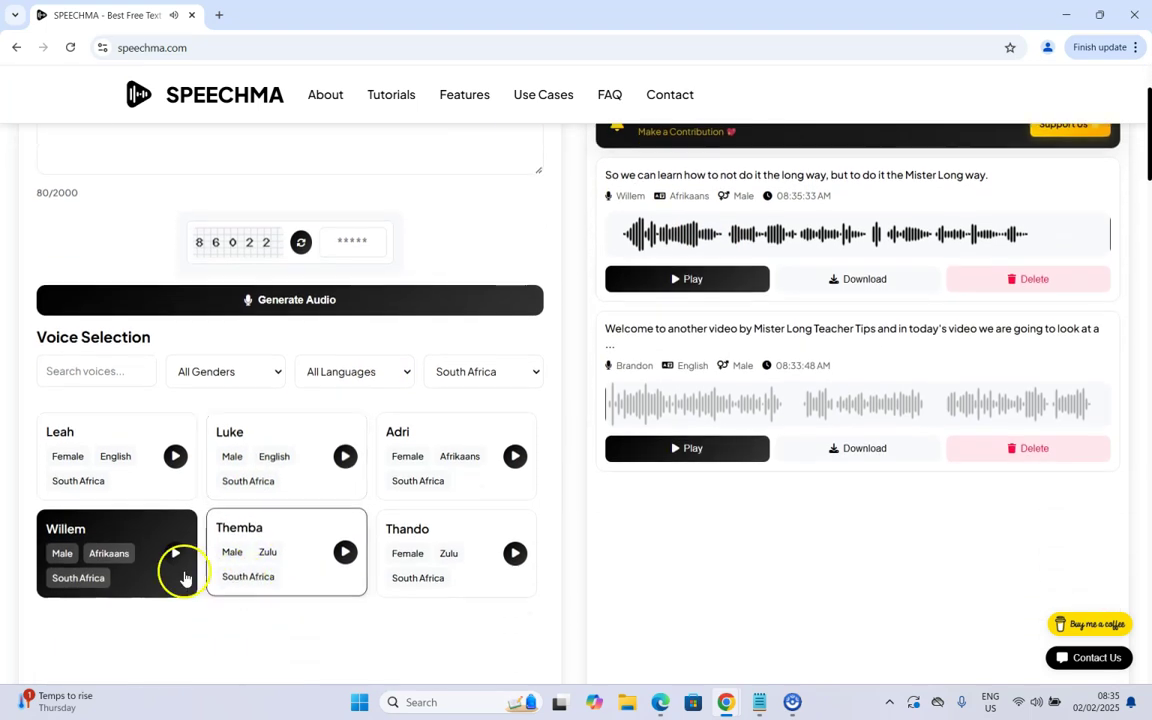
{"action": "scroll", "coordinate": [494, 290], "scroll_direction": "up", "scroll_amount": 3}
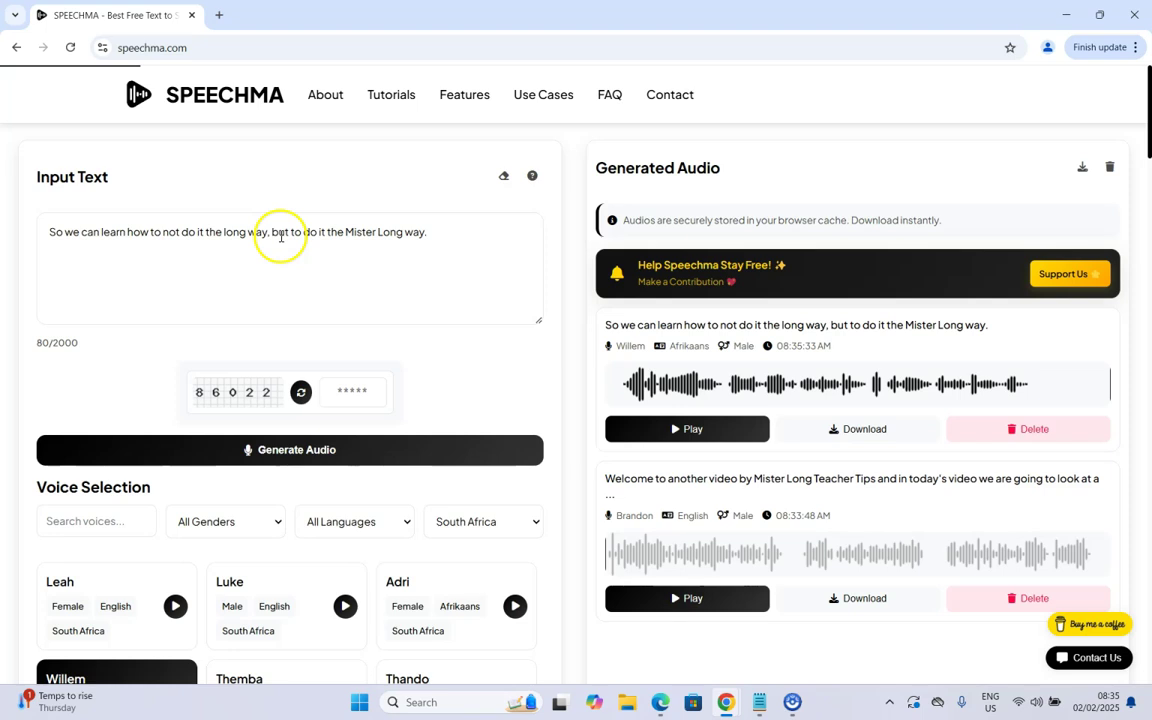
{"action": "scroll", "coordinate": [281, 237], "scroll_direction": "down", "scroll_amount": 1}
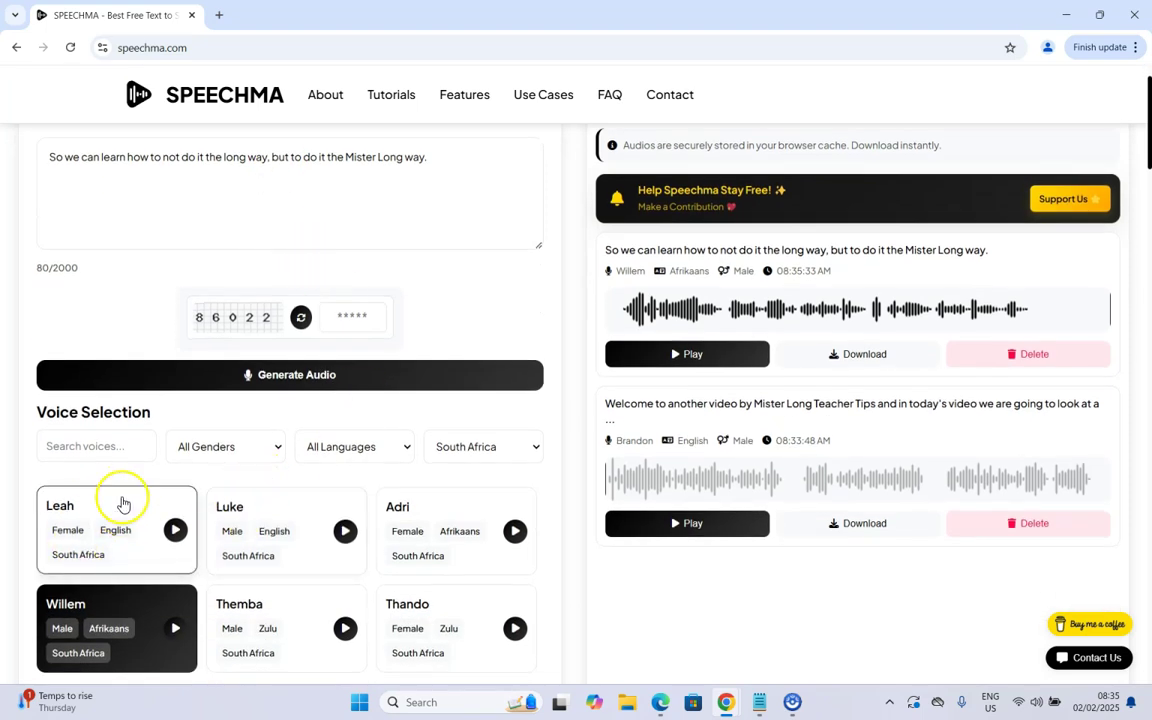
Generate the sentence in Luke's South African English voice with code 86022, then play it
{"action": "left_click", "coordinate": [293, 510]}
{"action": "left_click", "coordinate": [352, 316]}
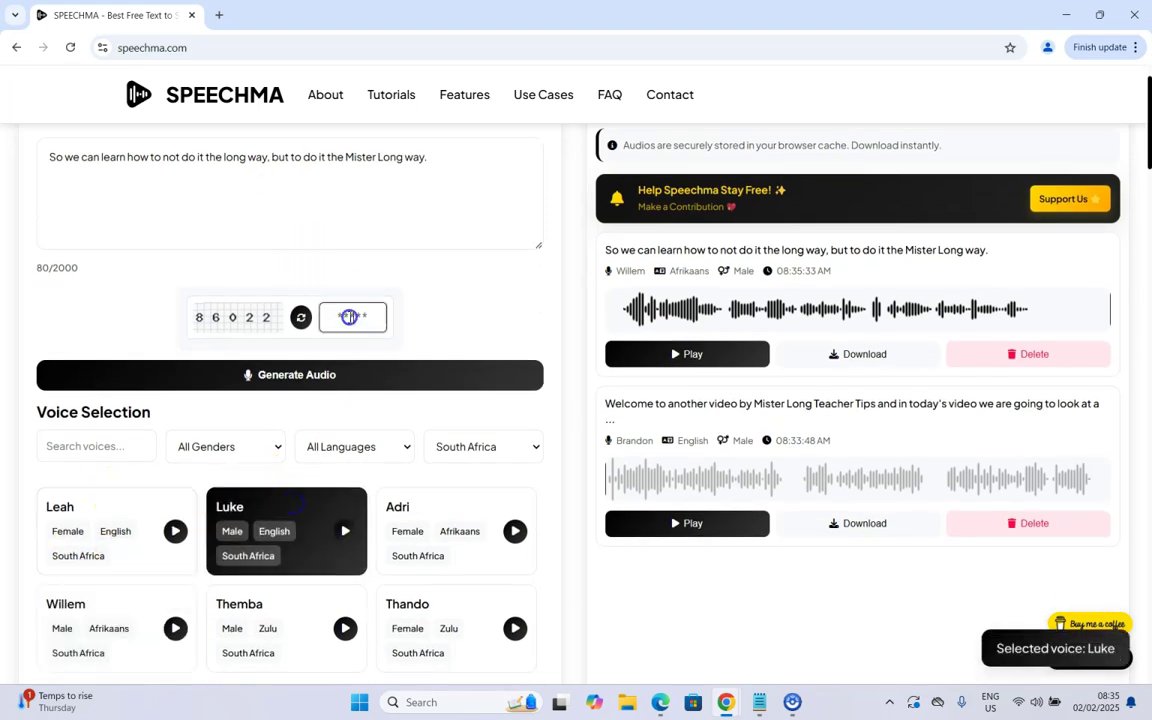
{"action": "type", "text": "86022"}
{"action": "left_click", "coordinate": [309, 374]}
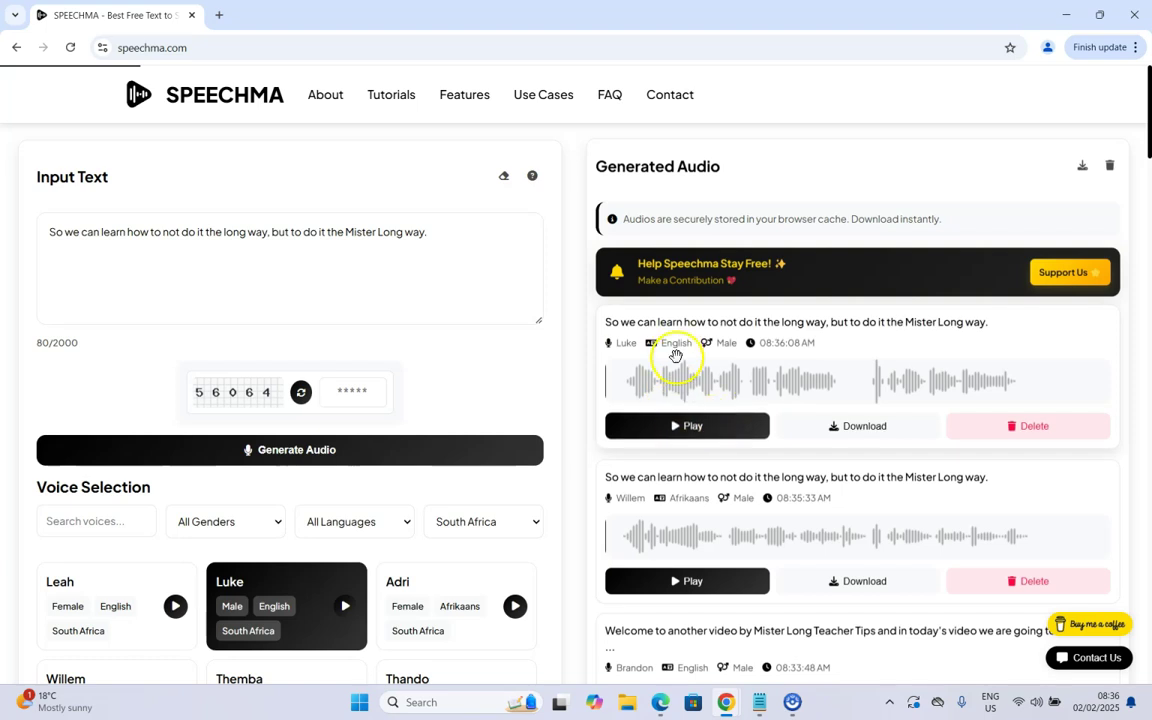
{"action": "left_click", "coordinate": [697, 426]}
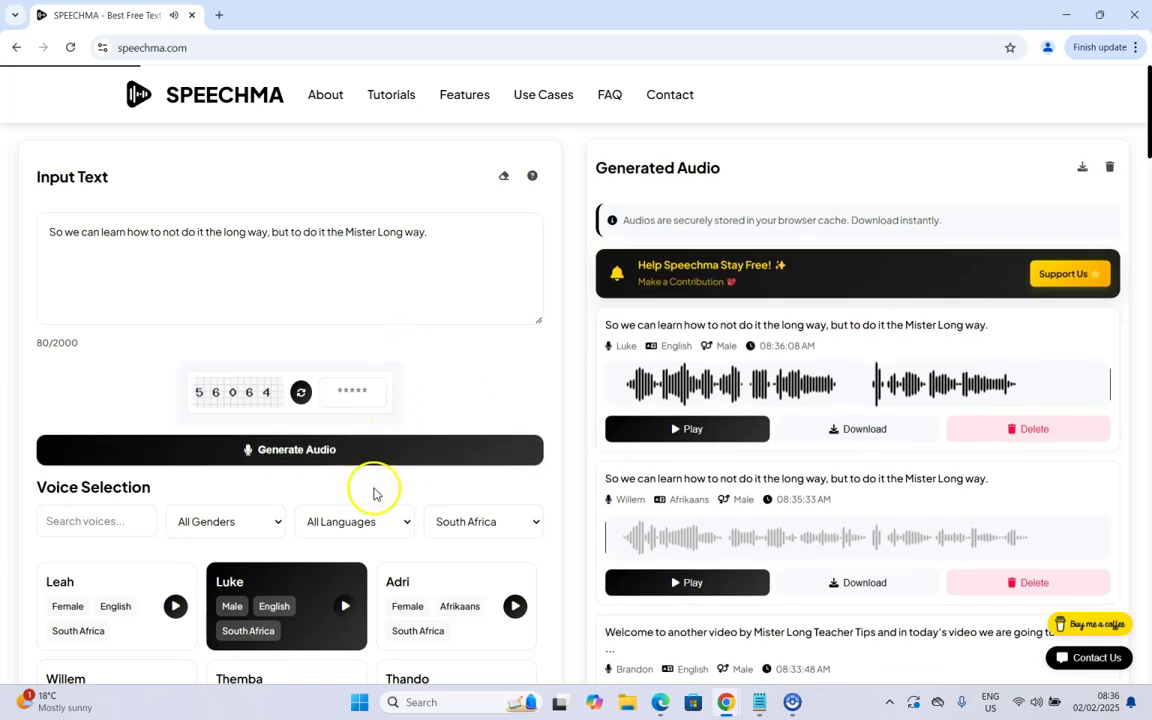
Filter voices to France and select Celeste's French female voice
{"action": "left_click", "coordinate": [537, 522]}
{"action": "scroll", "coordinate": [470, 320], "scroll_direction": "up", "scroll_amount": 10}
{"action": "left_click", "coordinate": [464, 321]}
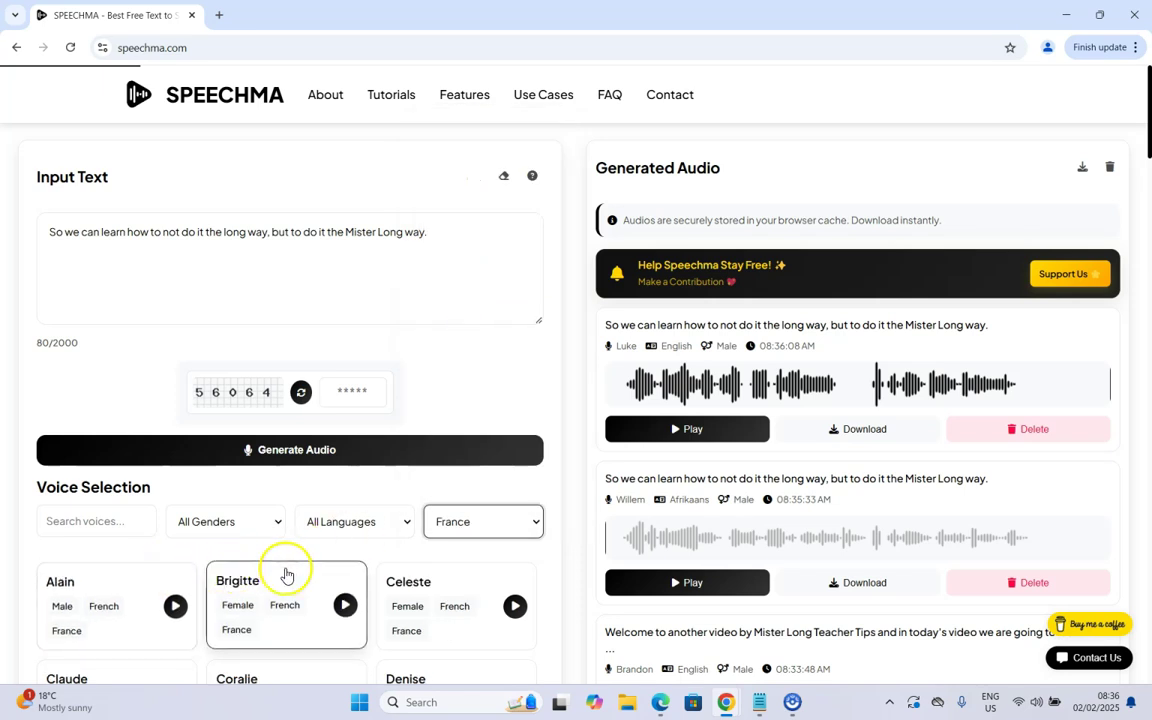
{"action": "scroll", "coordinate": [286, 575], "scroll_direction": "down", "scroll_amount": 1}
{"action": "left_click", "coordinate": [440, 530]}
Generate the Celeste clip with captcha code 56064 and play it
{"action": "left_click", "coordinate": [352, 317]}
{"action": "type", "text": "560"}
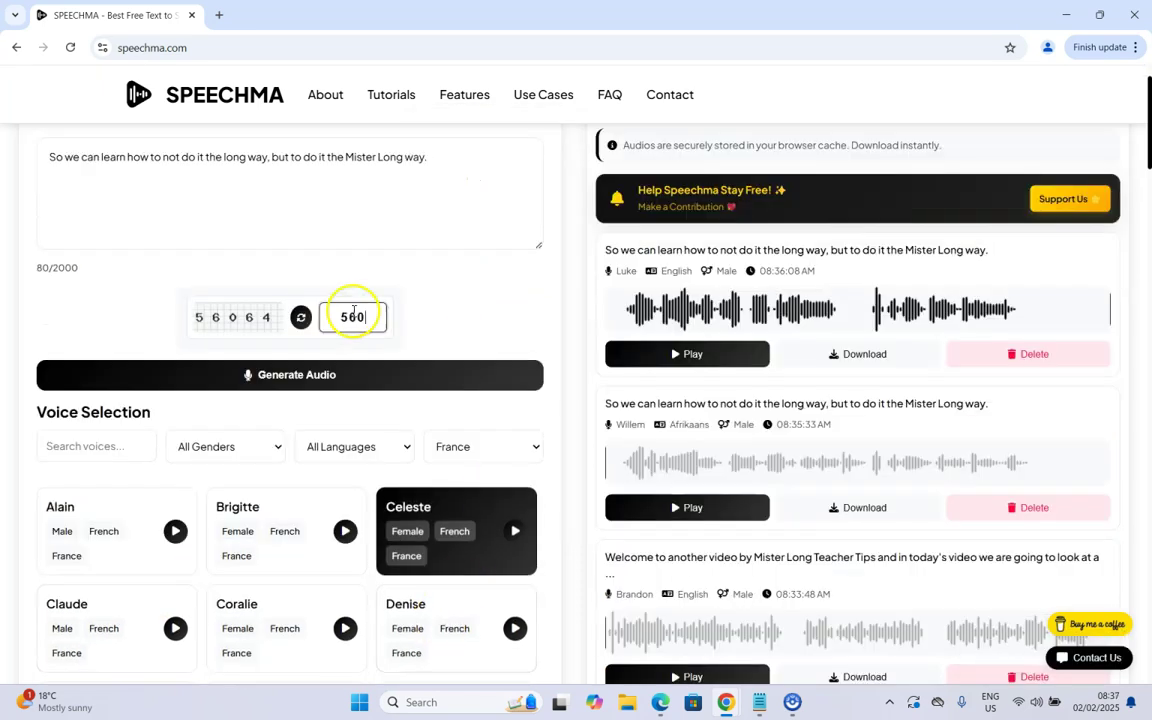
{"action": "type", "text": "64"}
{"action": "left_click", "coordinate": [382, 373]}
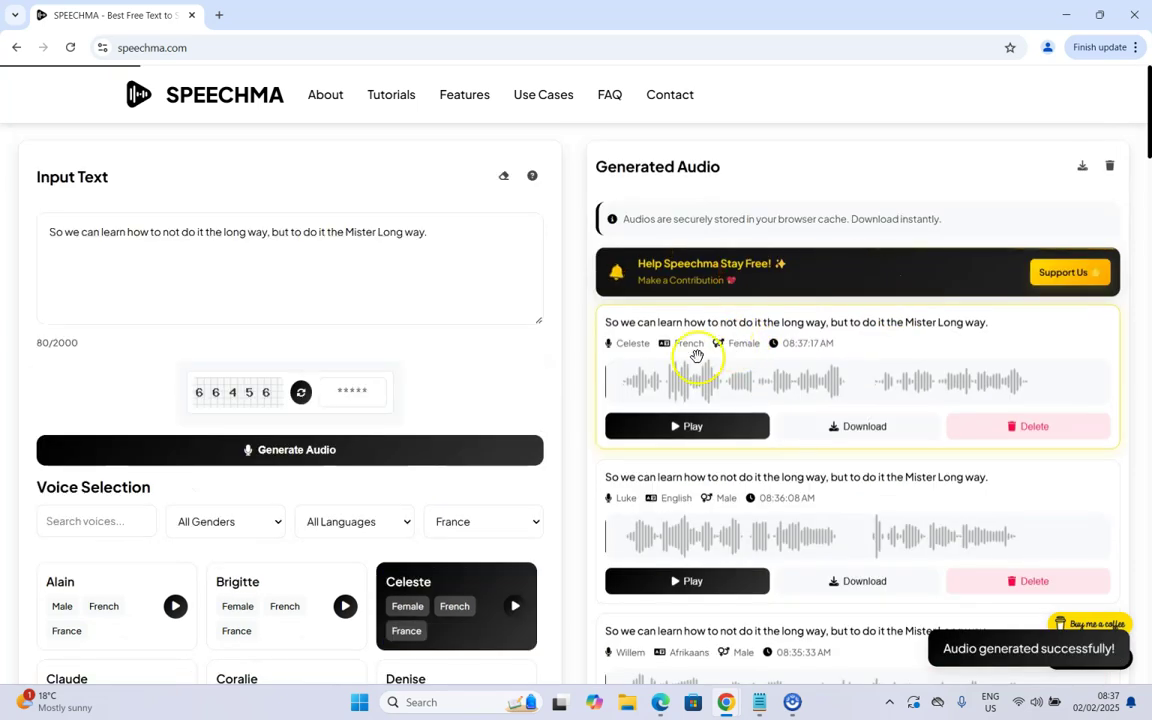
{"action": "left_click", "coordinate": [703, 430]}
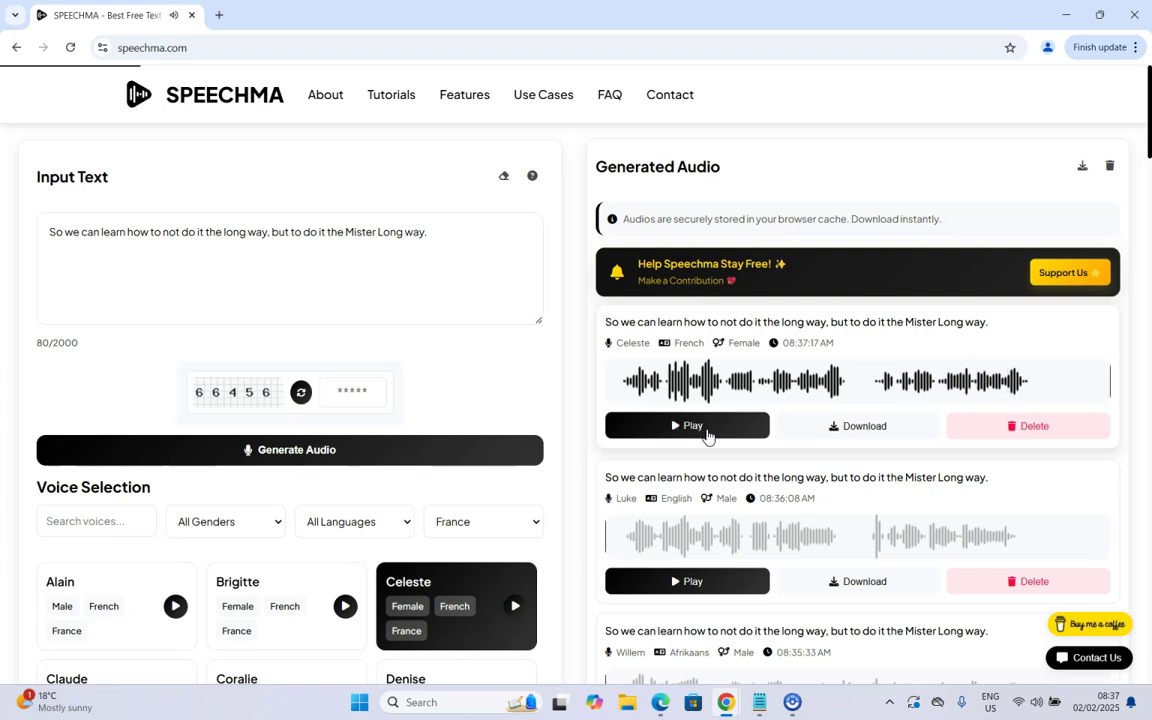
Download the Celeste French clip as an MP3
{"action": "left_click", "coordinate": [900, 428]}
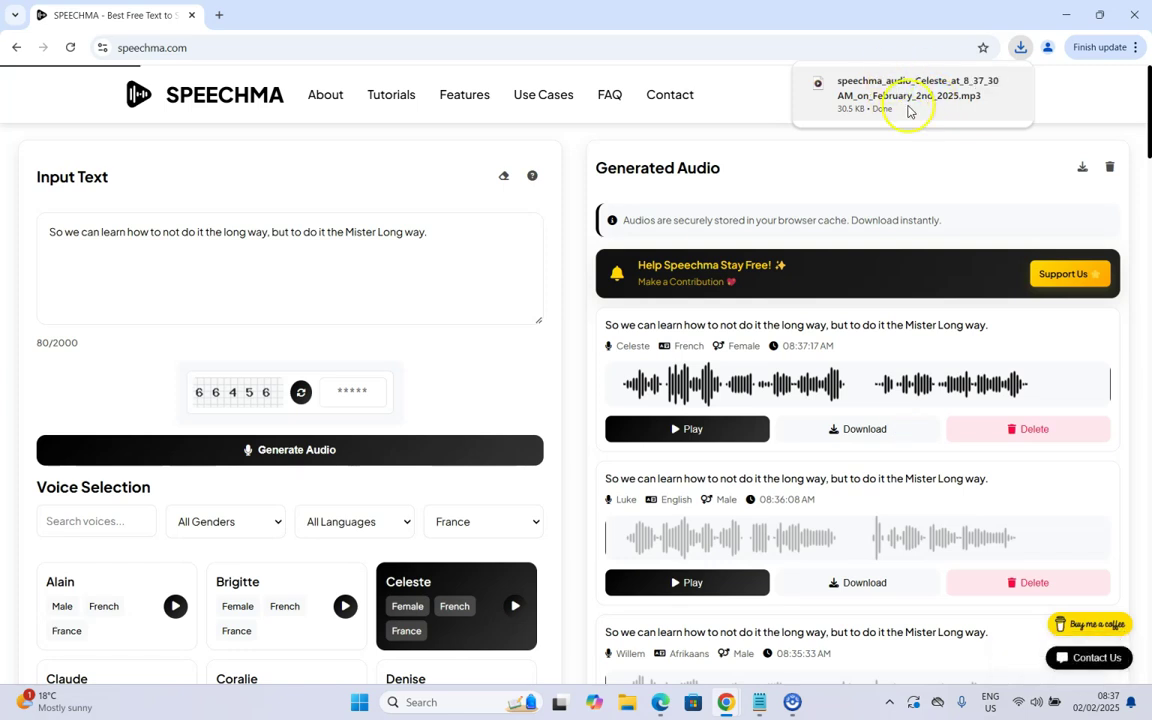